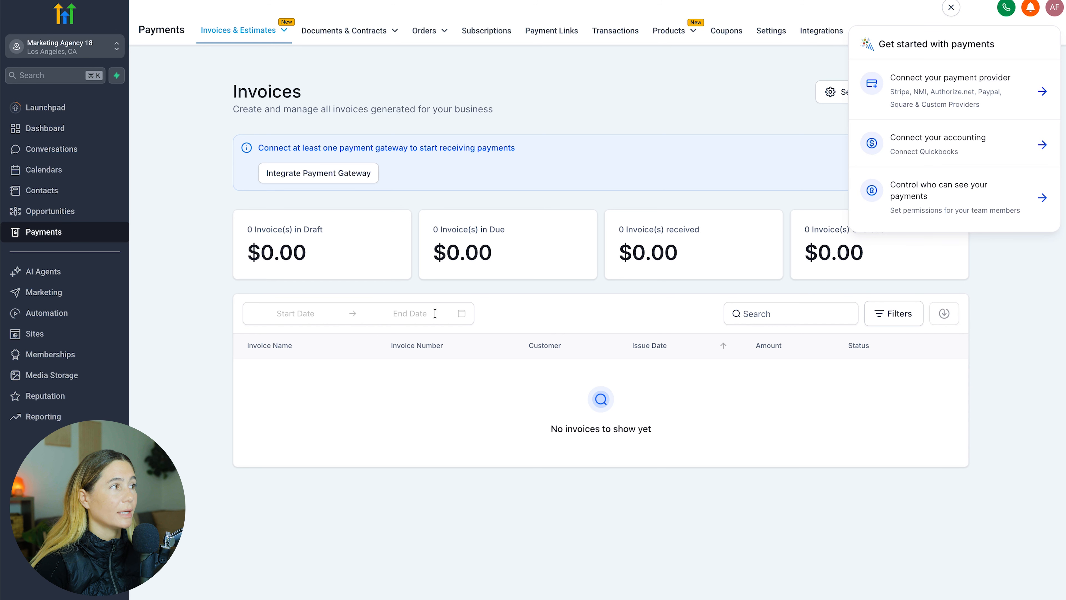
Browse Marketing, the Automation workflows list and its create-workflow options, then Memberships
{"action": "left_click", "coordinate": [53, 292]}
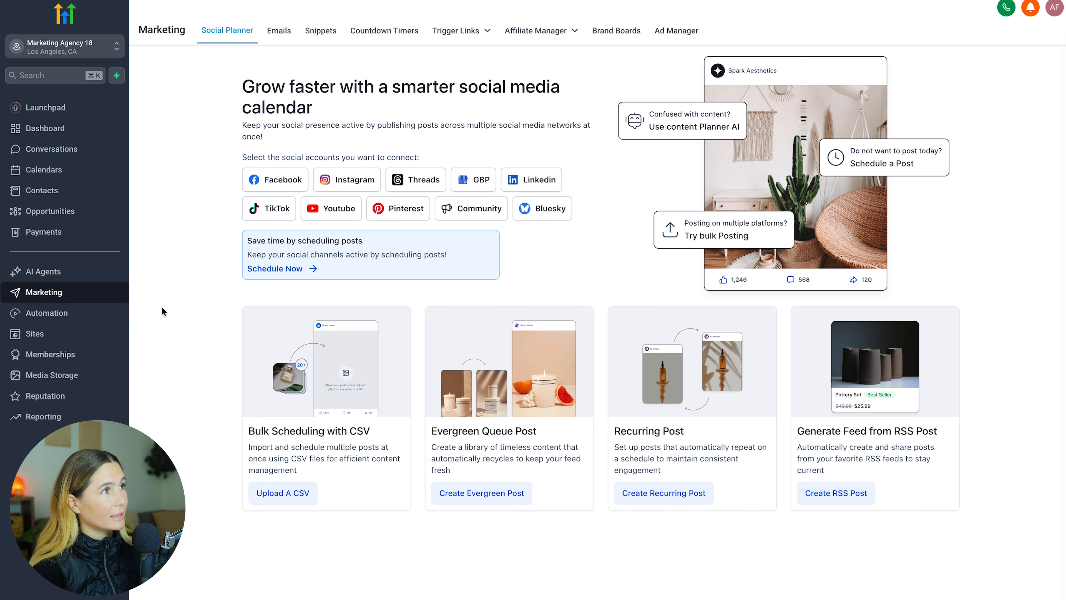
{"action": "left_click", "coordinate": [78, 313]}
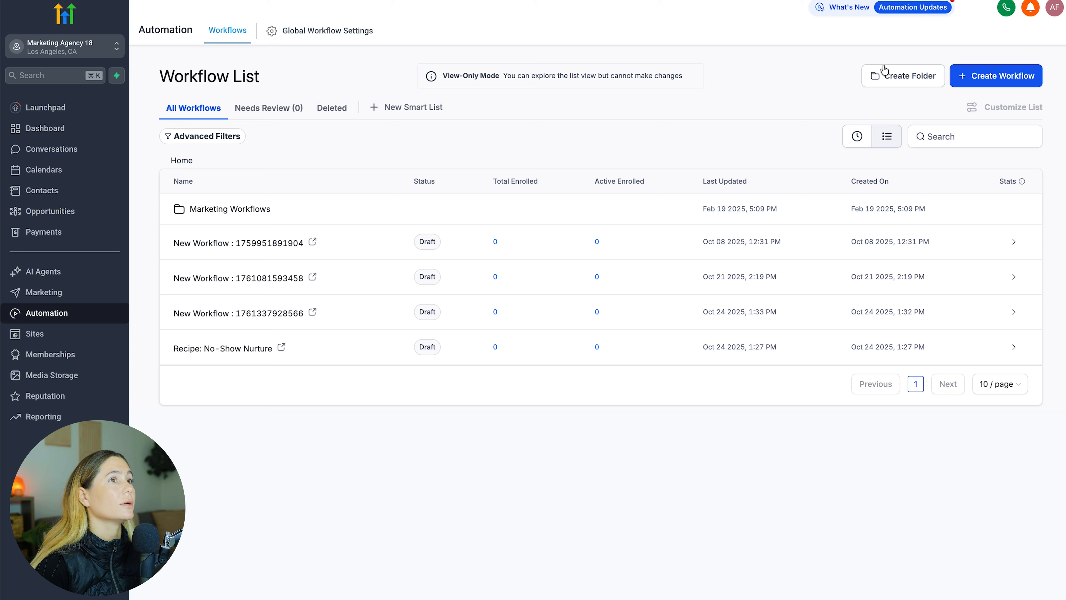
{"action": "left_click", "coordinate": [968, 74]}
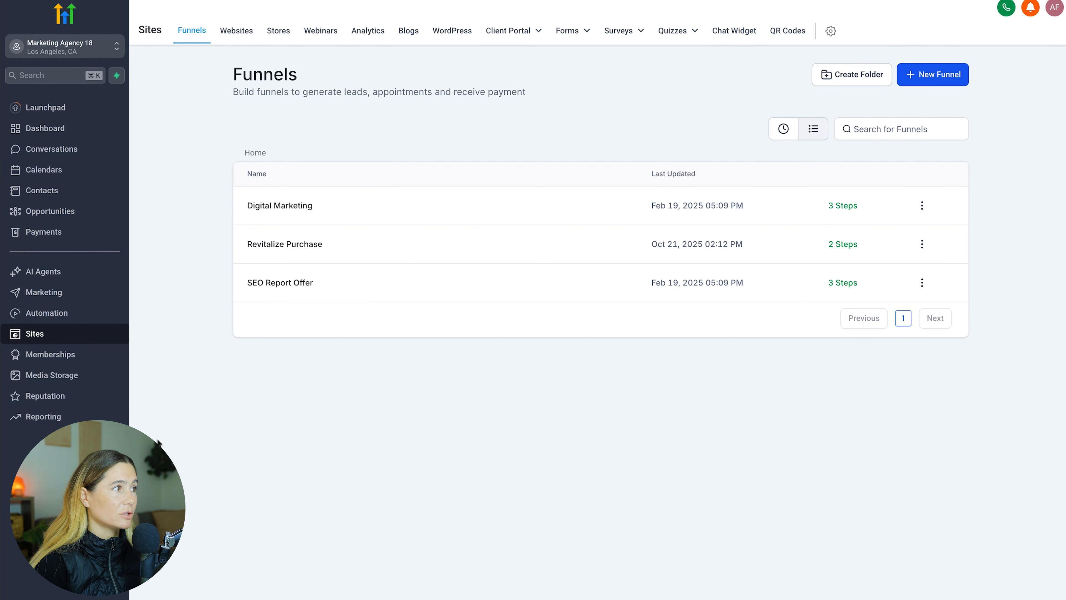
{"action": "left_click", "coordinate": [73, 356]}
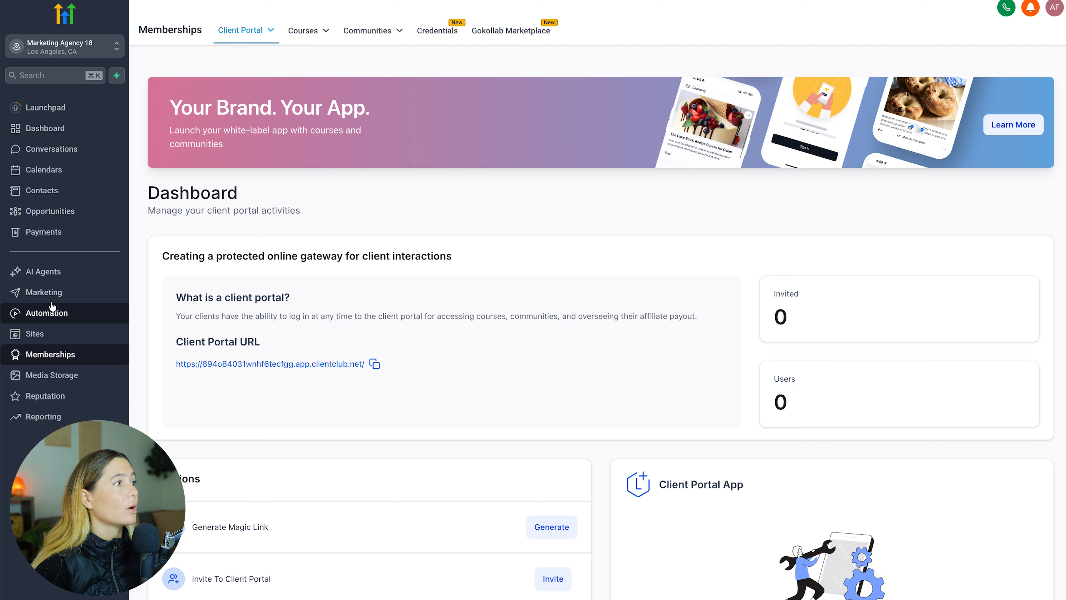
Create a new funnel from templates to open the template library
{"action": "left_click", "coordinate": [51, 296]}
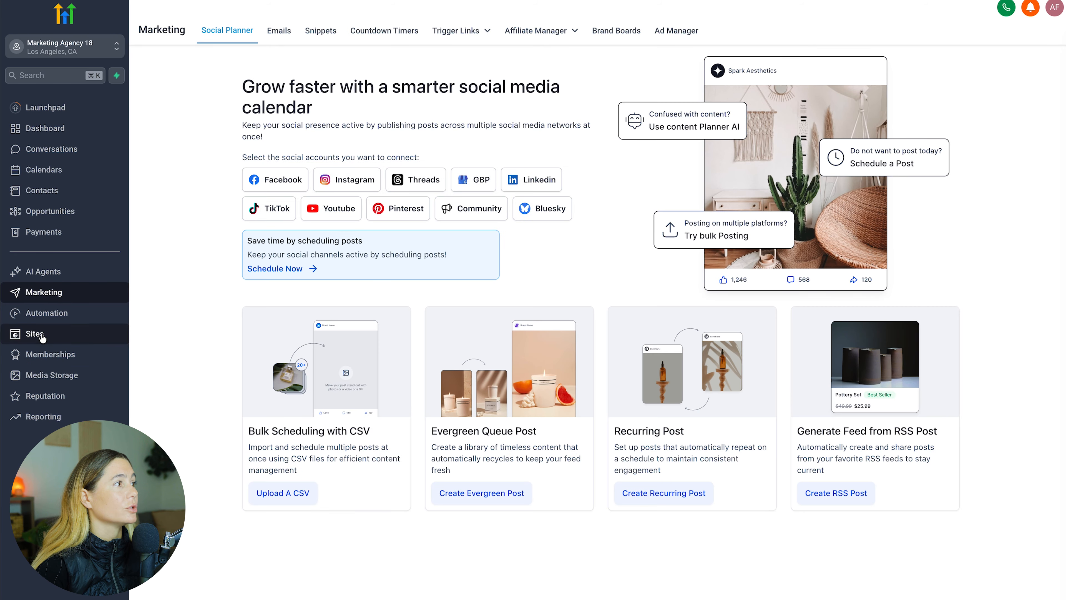
{"action": "left_click", "coordinate": [42, 335]}
{"action": "left_click", "coordinate": [939, 84]}
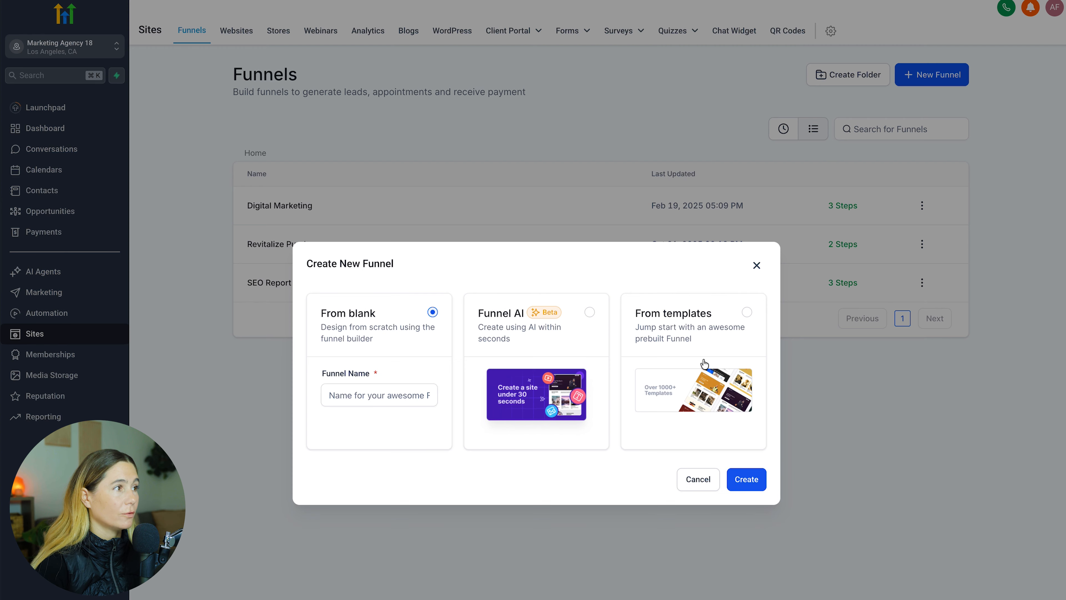
{"action": "left_click", "coordinate": [714, 368]}
{"action": "left_click", "coordinate": [742, 479]}
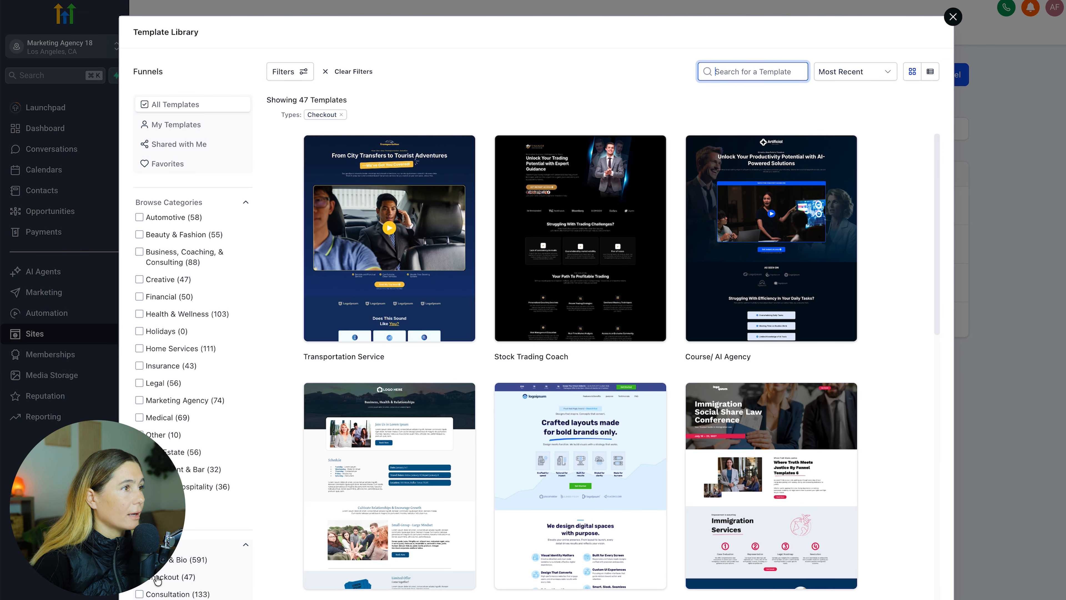
Preview the Supplements checkout template and choose it for the funnel
{"action": "mouse_move", "coordinate": [702, 343]}
{"action": "scroll", "coordinate": [701, 342], "scroll_direction": "down", "scroll_amount": 15}
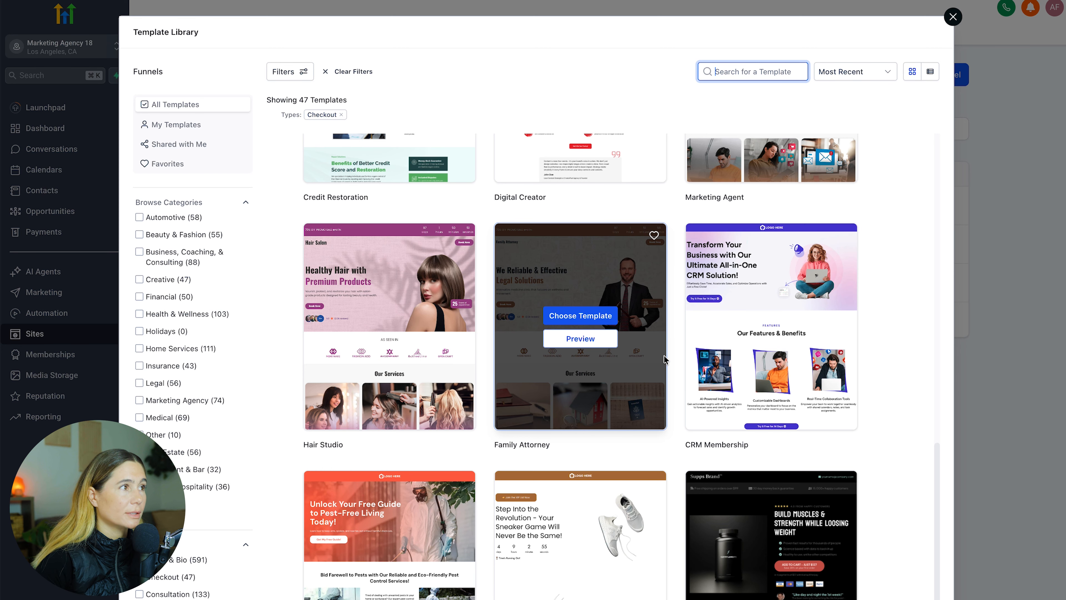
{"action": "left_click", "coordinate": [389, 340]}
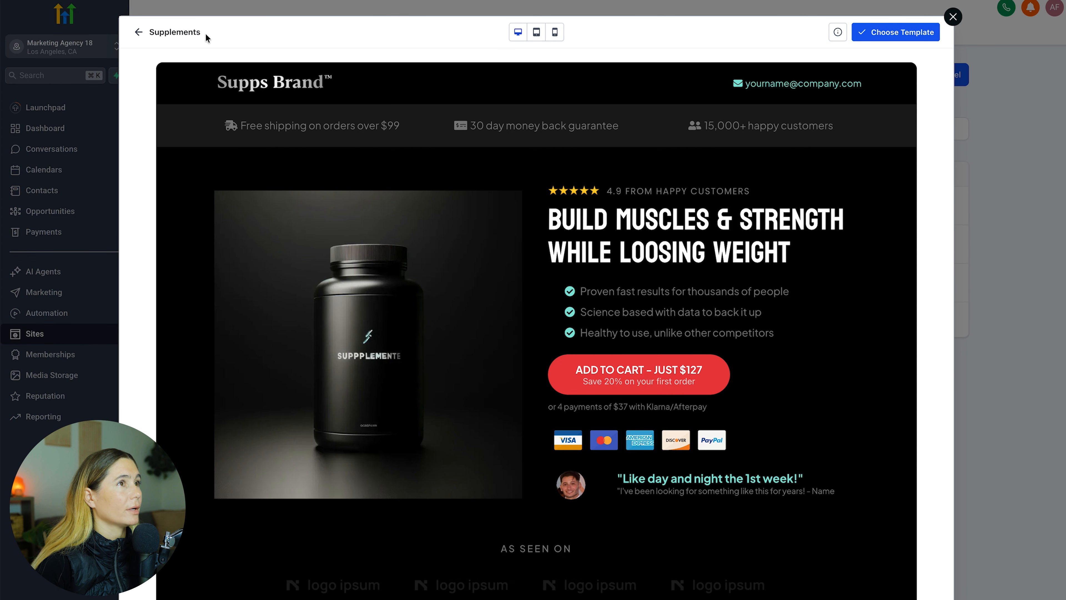
{"action": "left_click", "coordinate": [925, 30]}
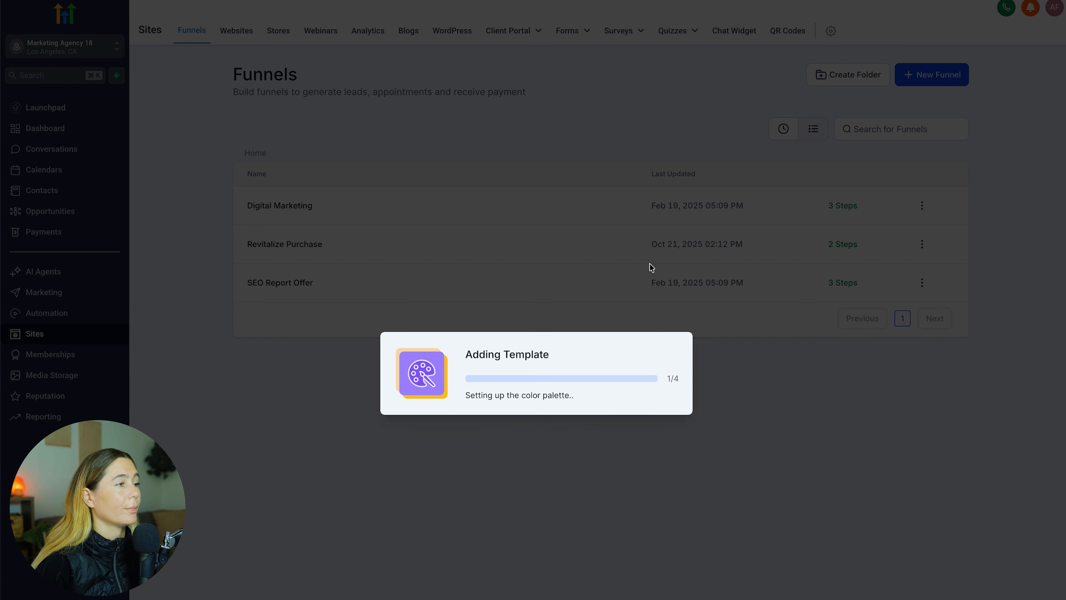
Leave the editor and review the Order and Thank You steps, then the product page's Products list
{"action": "scroll", "coordinate": [699, 189], "scroll_direction": "down", "scroll_amount": 20}
{"action": "scroll", "coordinate": [698, 189], "scroll_direction": "up", "scroll_amount": 20}
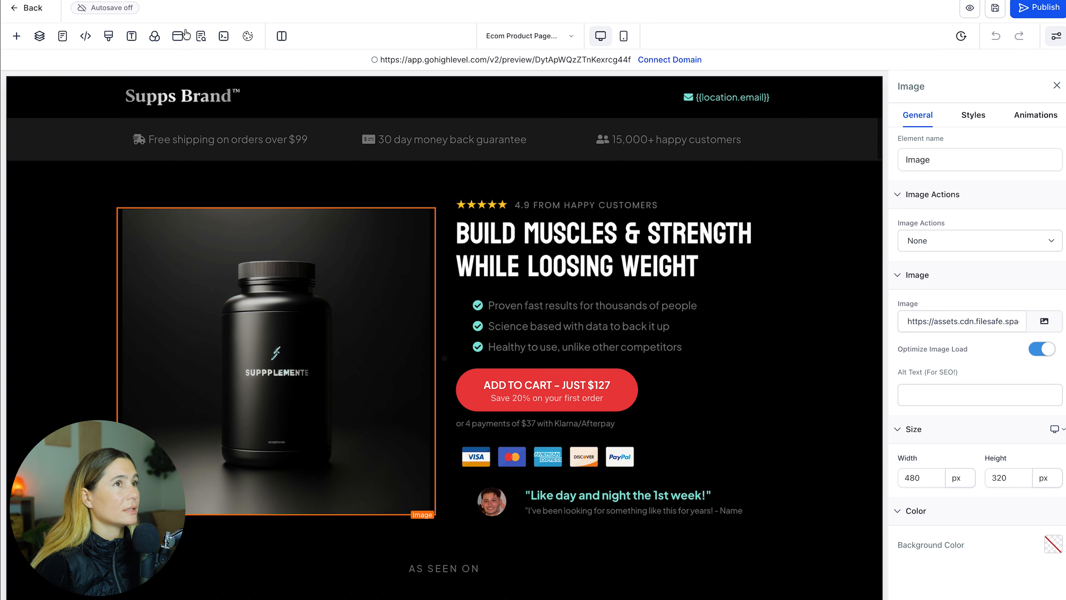
{"action": "left_click", "coordinate": [25, 9]}
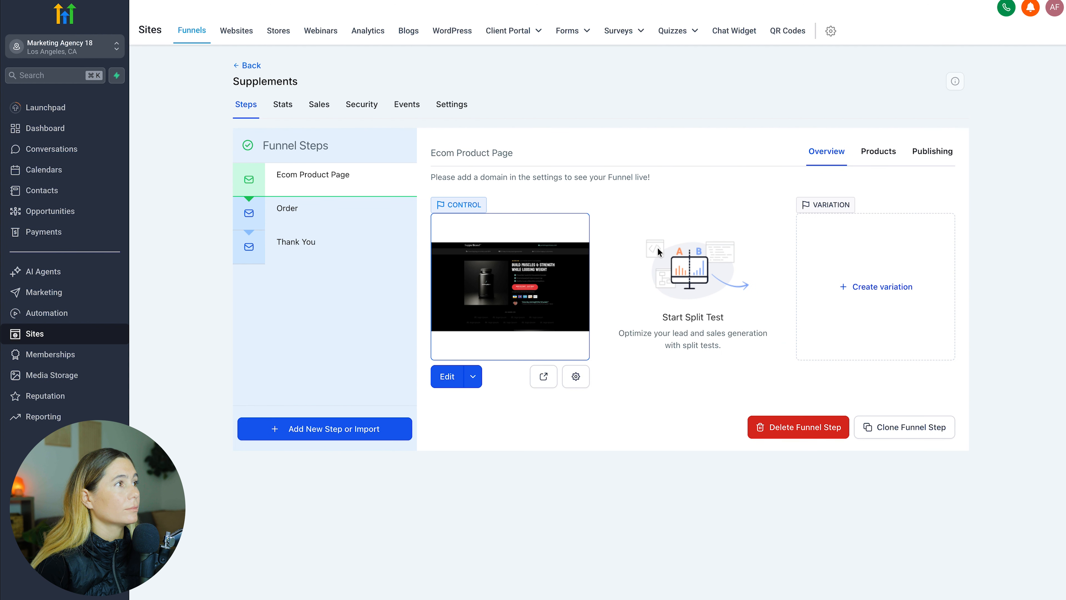
{"action": "left_click", "coordinate": [313, 214]}
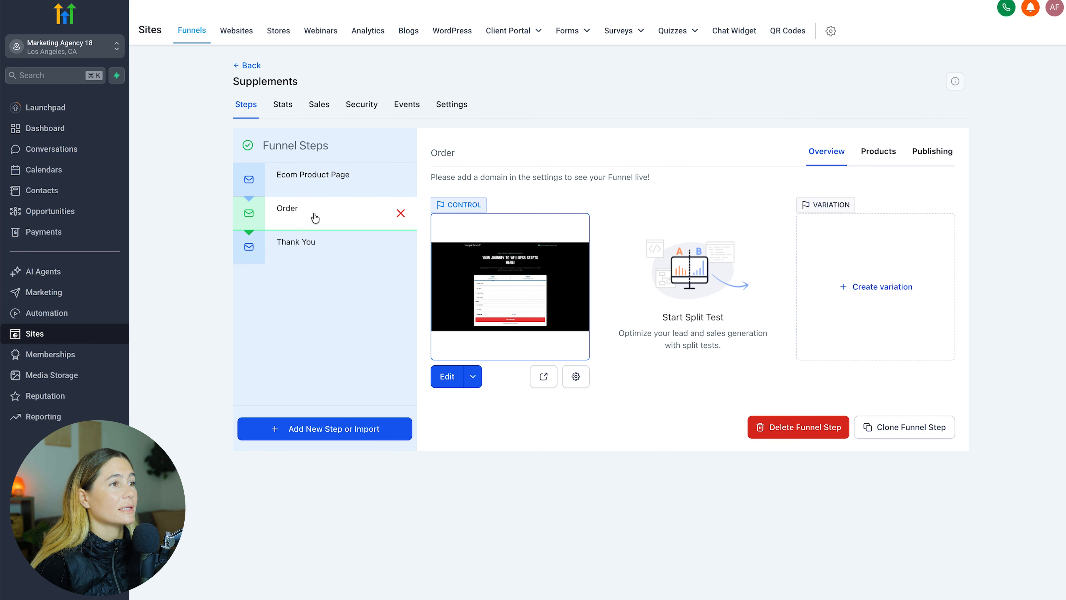
{"action": "left_click", "coordinate": [286, 248]}
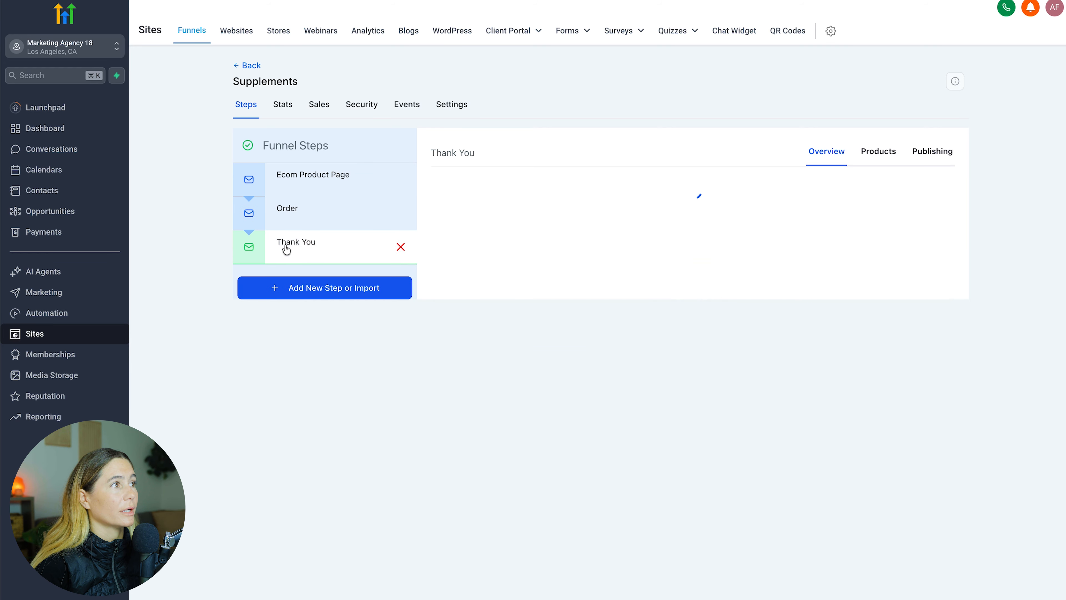
{"action": "left_click", "coordinate": [296, 209]}
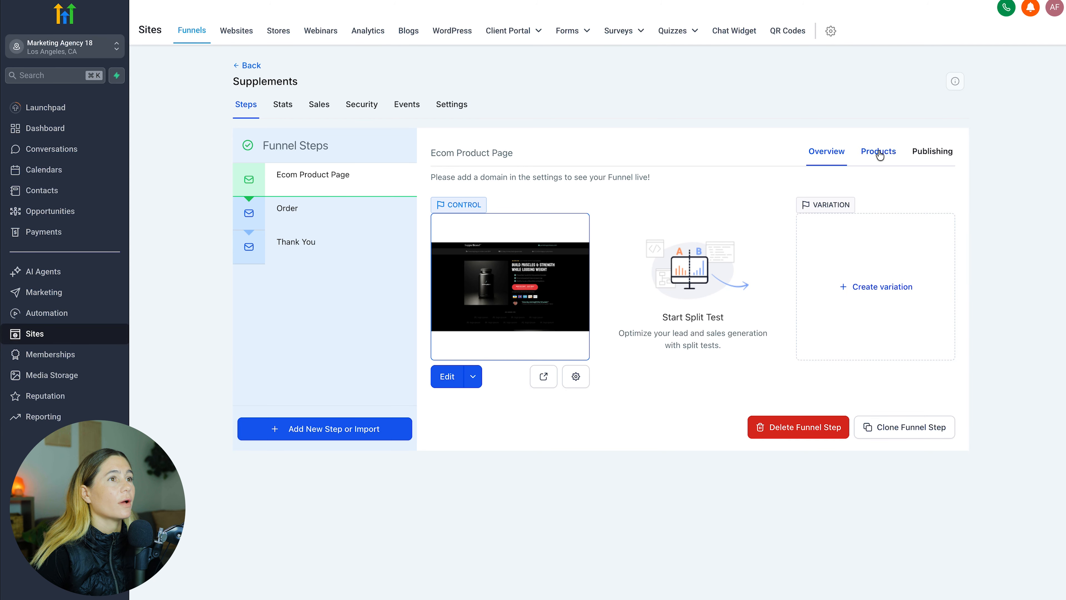
{"action": "left_click", "coordinate": [879, 155]}
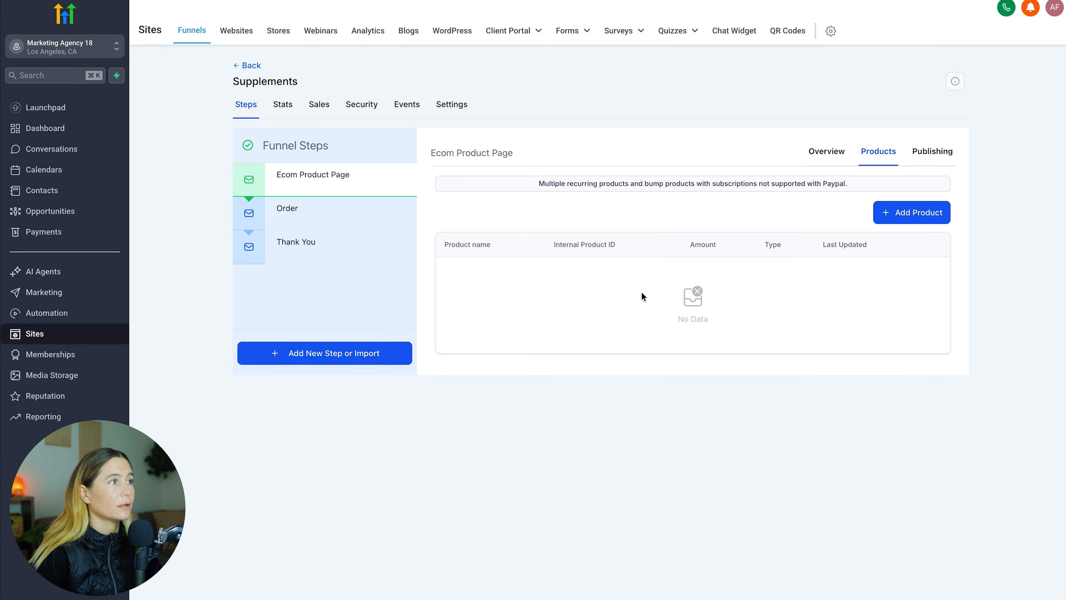
Save Daily Planner (Digital Download) at $29.99 on the Ecom Product Page step, then go to Payments
{"action": "left_click", "coordinate": [901, 219]}
{"action": "scroll", "coordinate": [901, 219], "scroll_direction": "down", "scroll_amount": 1}
{"action": "left_click", "coordinate": [693, 248]}
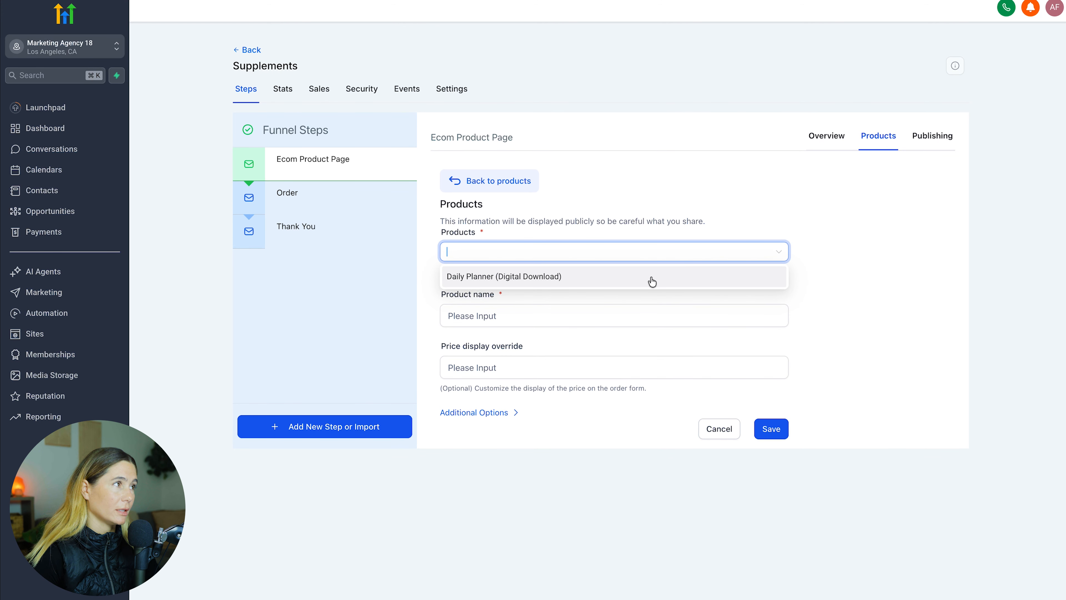
{"action": "left_click", "coordinate": [651, 277]}
{"action": "left_click", "coordinate": [587, 320]}
{"action": "left_click", "coordinate": [624, 336]}
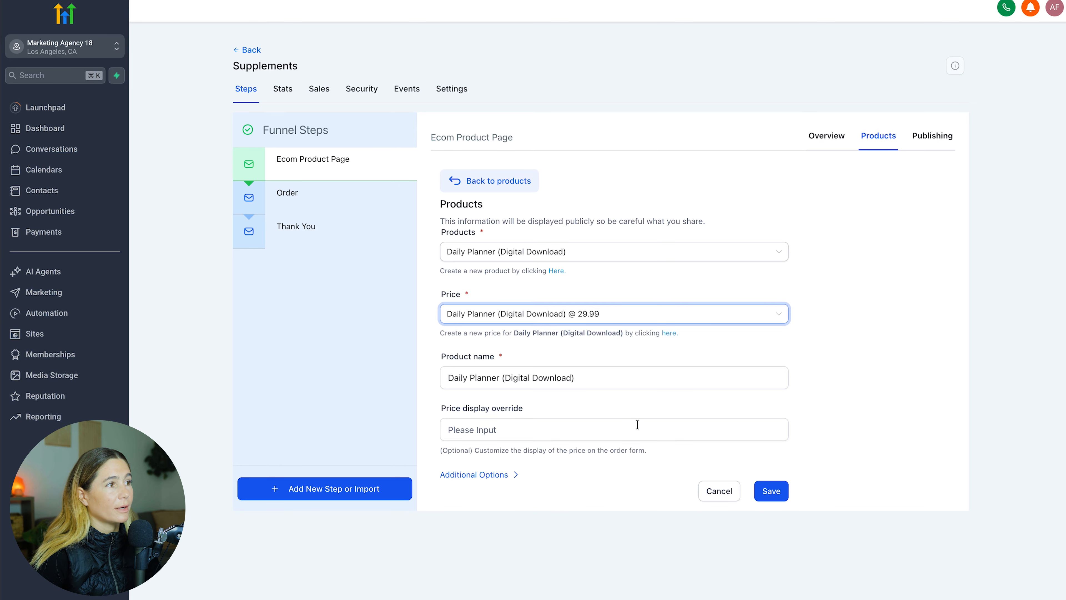
{"action": "left_click", "coordinate": [768, 496]}
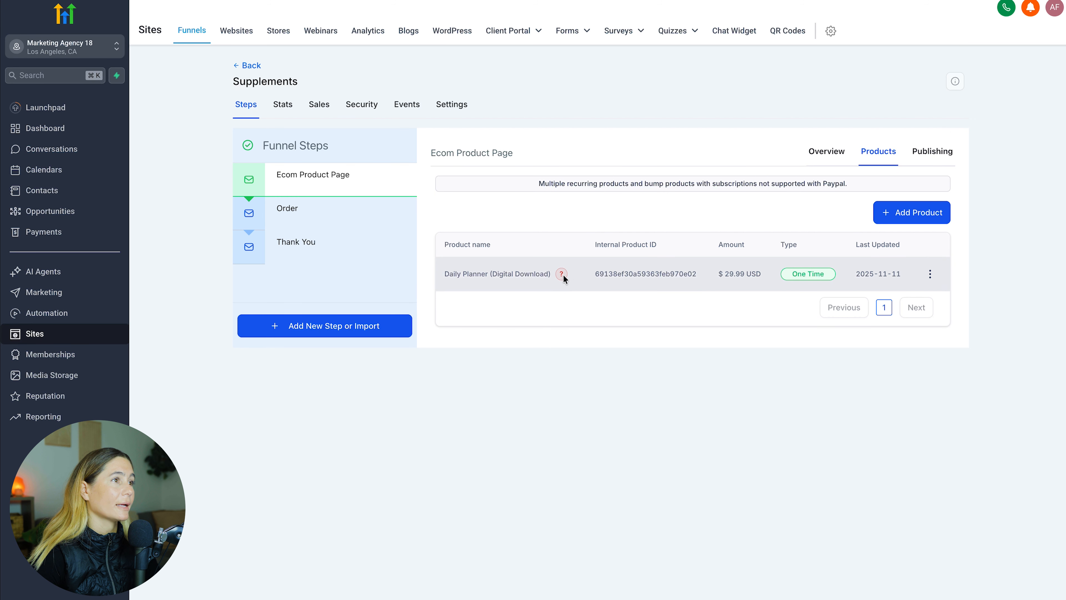
{"action": "mouse_move", "coordinate": [563, 277]}
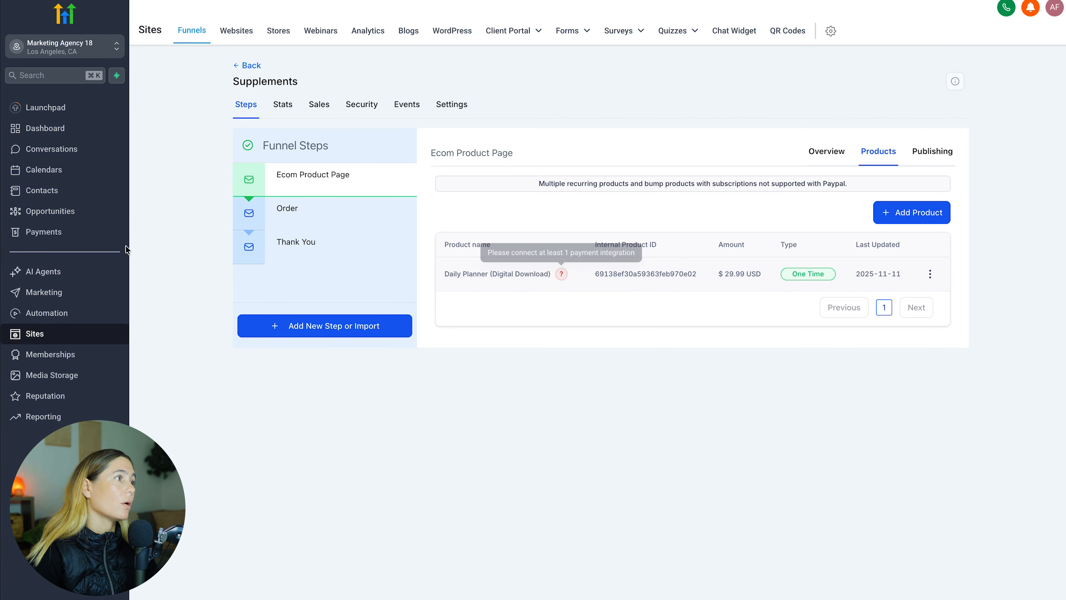
{"action": "left_click", "coordinate": [77, 236]}
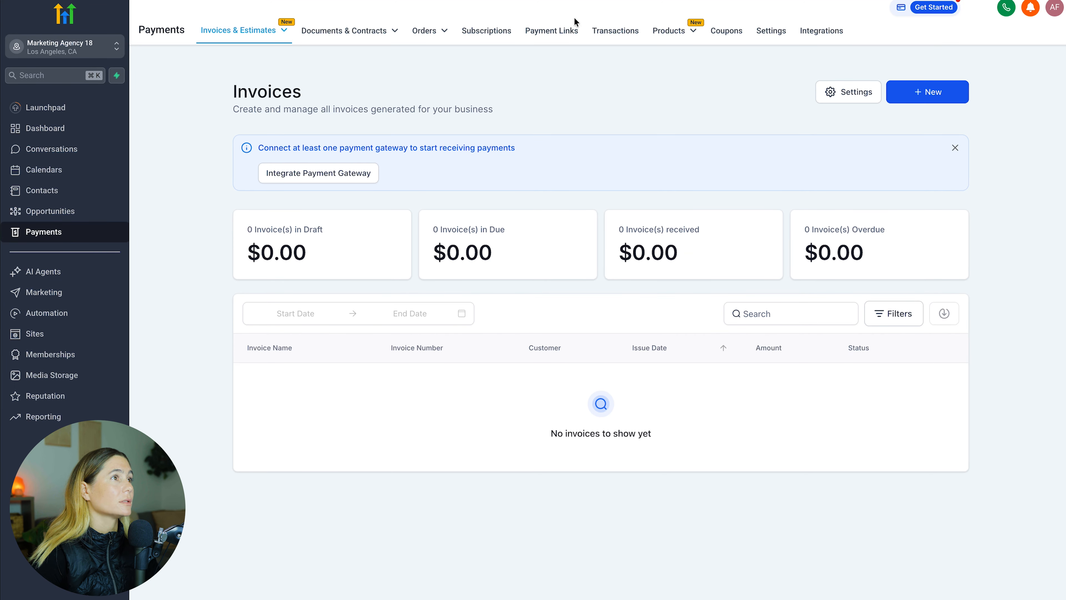
Review the available payment gateways on the Payments Integrations tab
{"action": "mouse_move", "coordinate": [264, 39]}
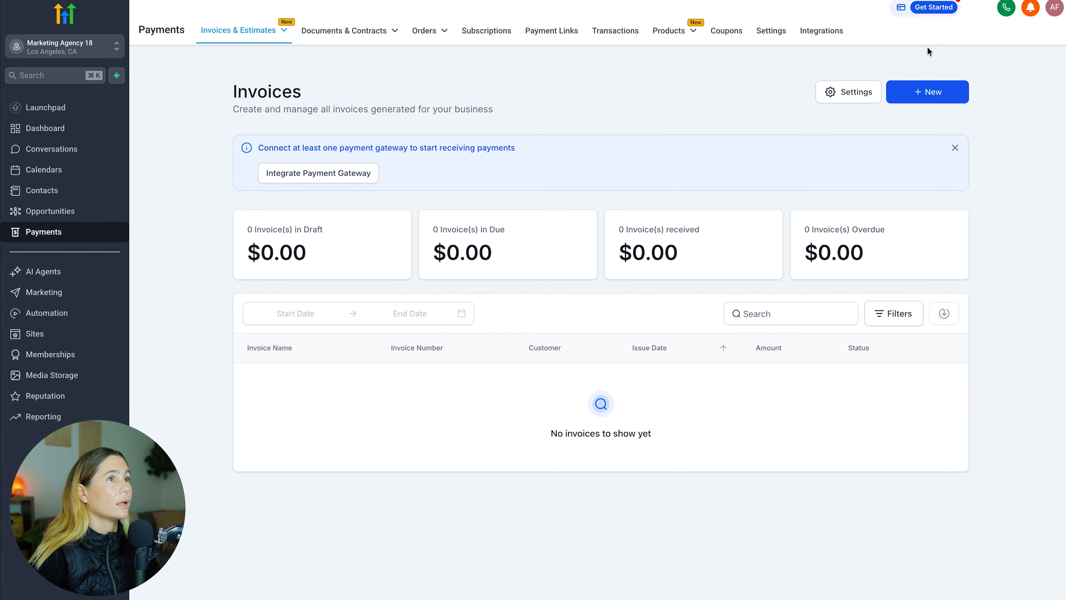
{"action": "left_click", "coordinate": [825, 33]}
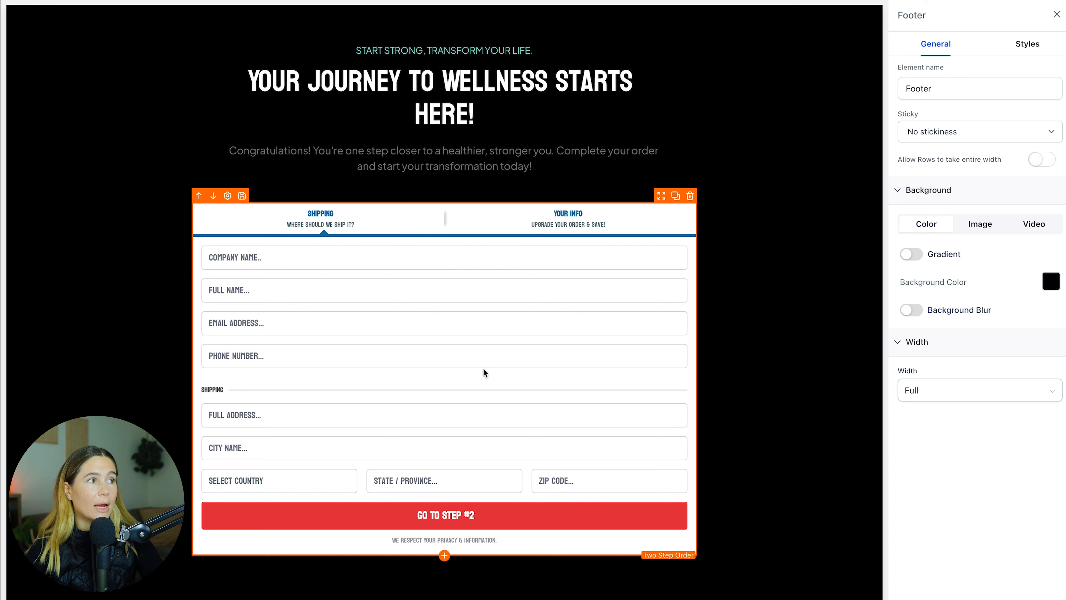
Select the Two Step Order form and show its Step #2 with order summary and card fields
{"action": "left_click", "coordinate": [573, 218]}
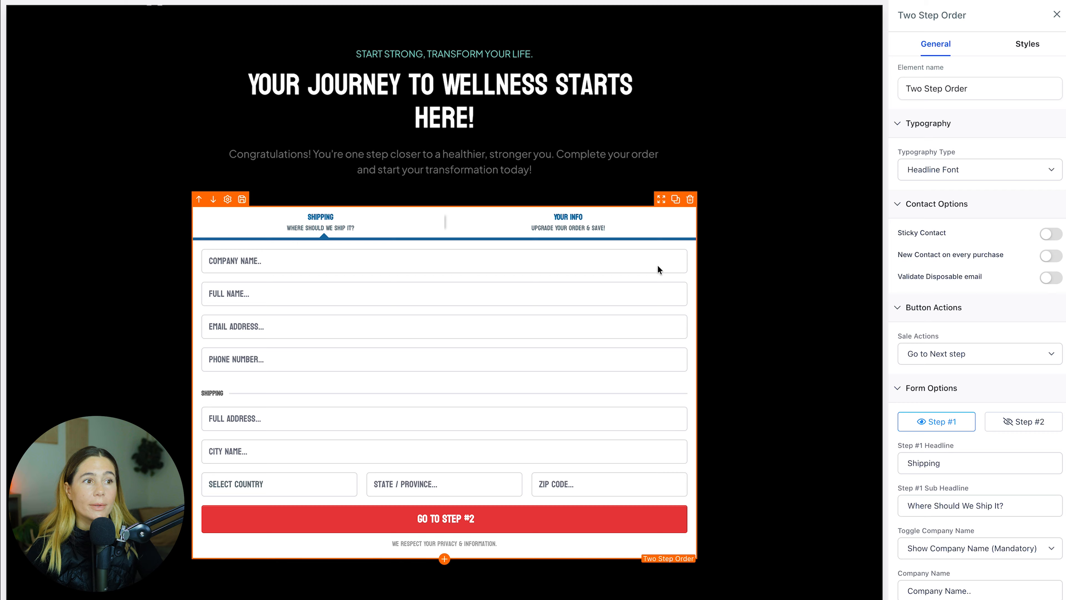
{"action": "left_click", "coordinate": [1016, 429]}
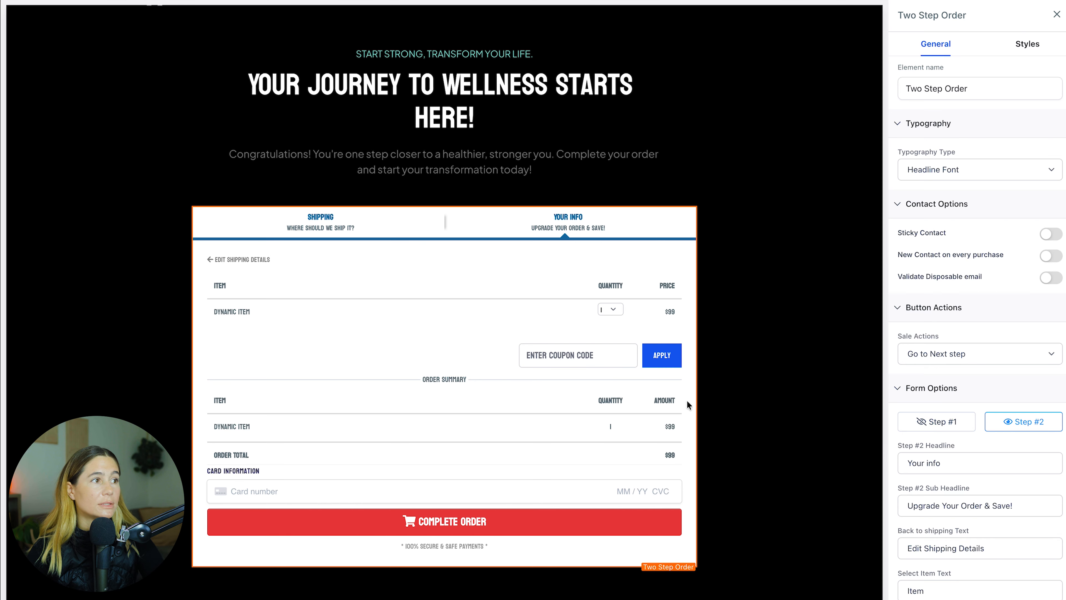
{"action": "scroll", "coordinate": [526, 424], "scroll_direction": "down", "scroll_amount": 1}
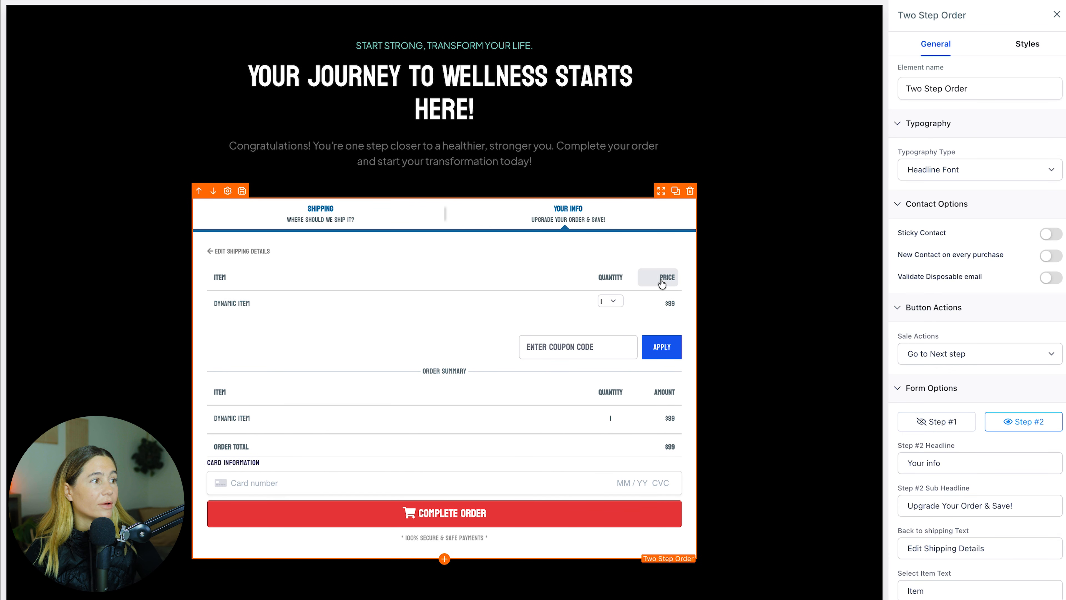